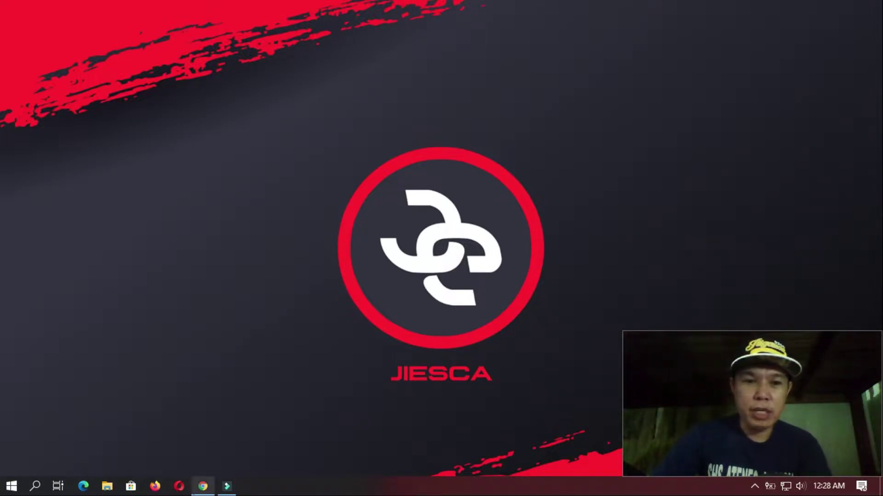
Bring the browser window with the student Surname/First Name/Section/Birthdate sheet to the front
click(203, 486)
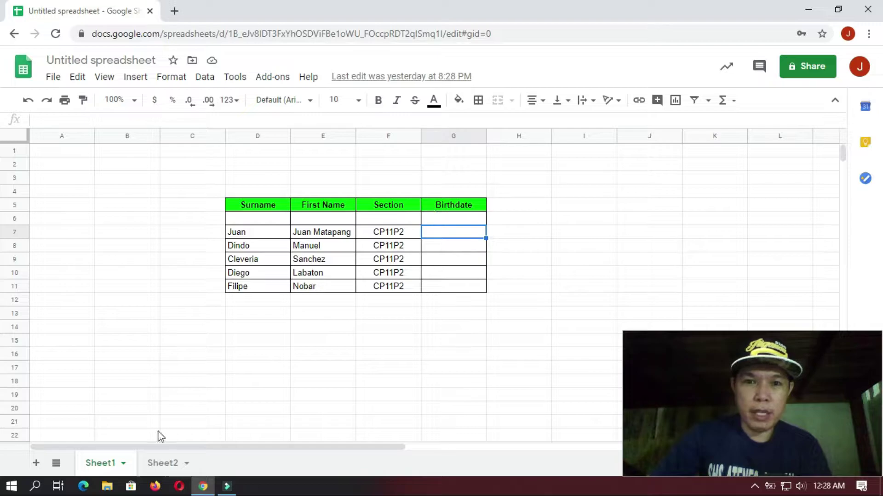
click(159, 463)
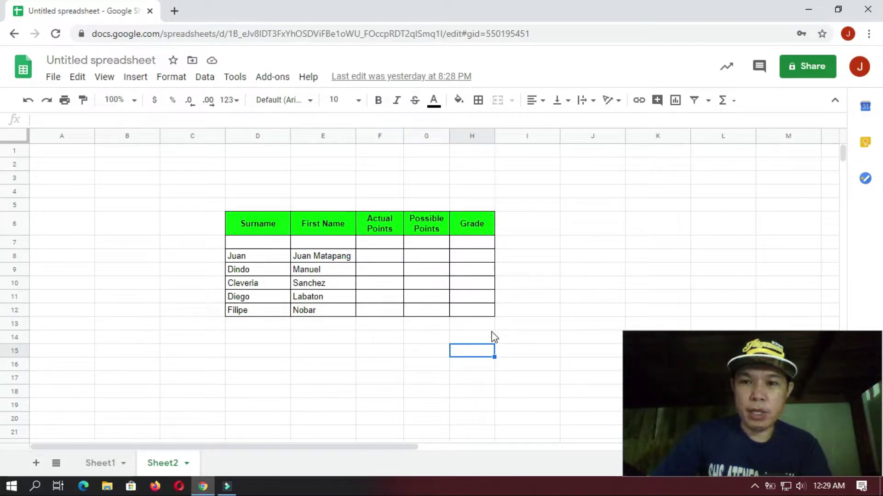
click(99, 464)
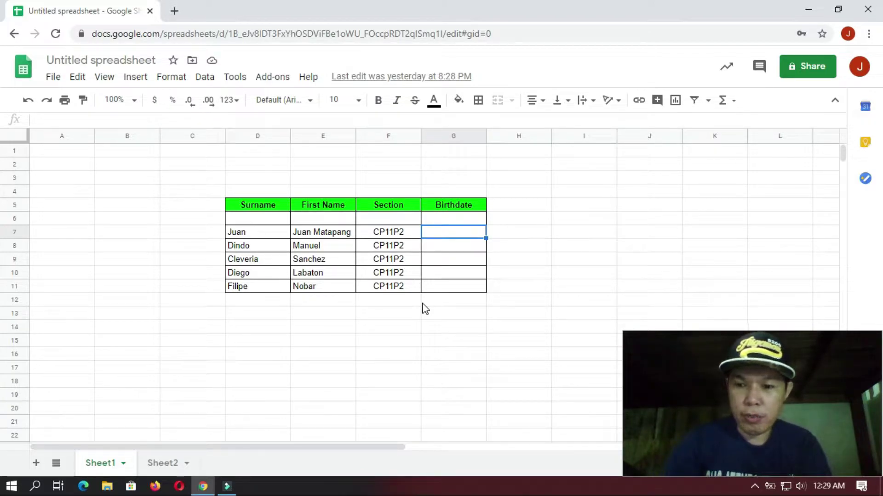
Enter birthdates 2/2/2003, 8/8/2002, 12/25/2001, 3/3/2003 and 4/25/2003 into G7:G11
text(2/)
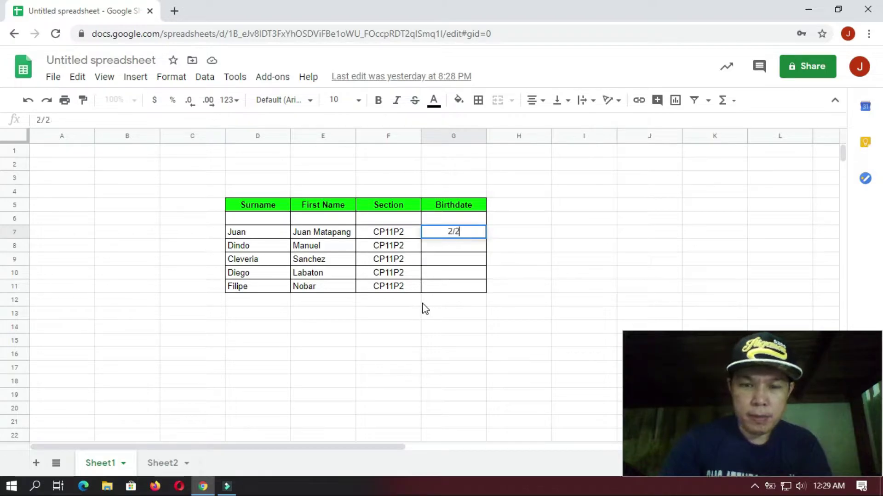
text(2/2)
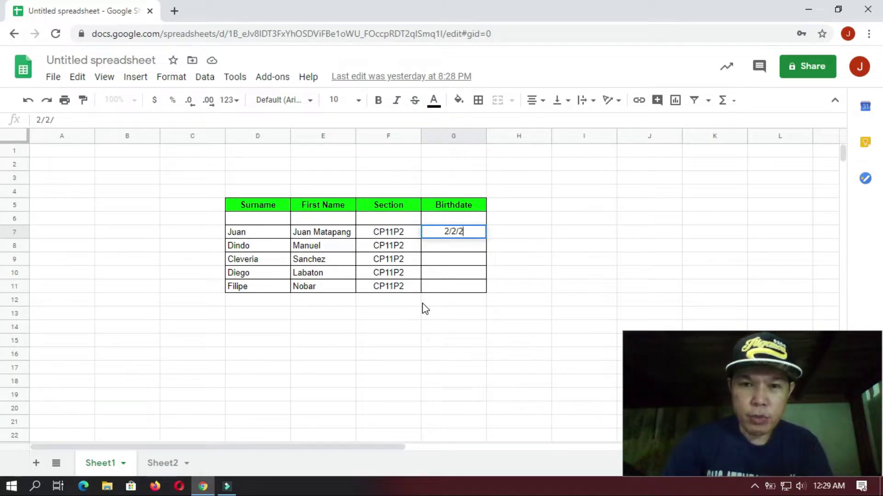
text(00)
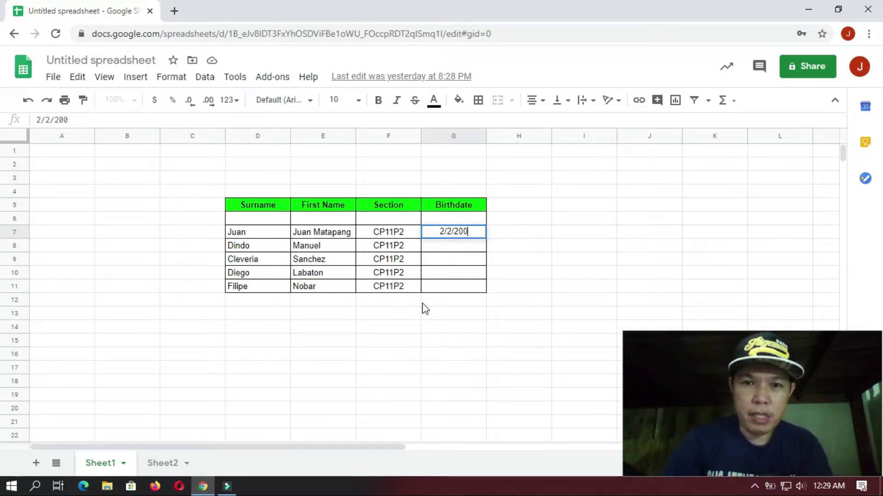
text(3)
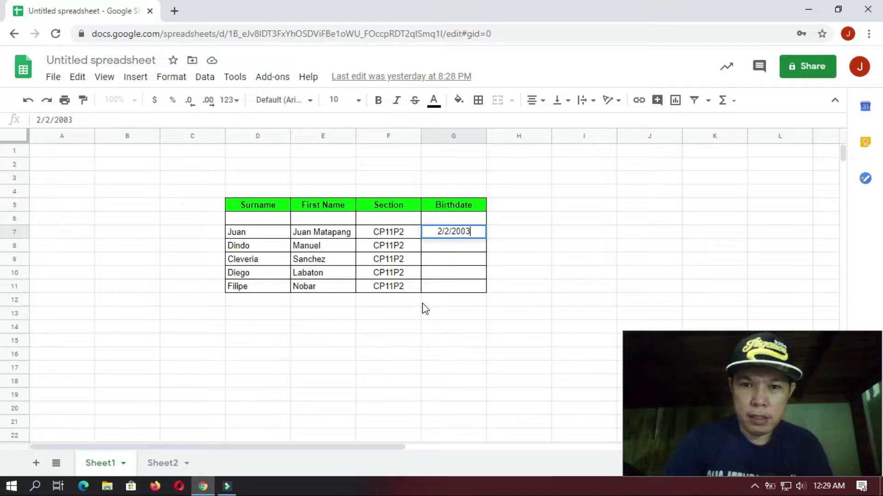
key(Return)
text(8/8/2002)
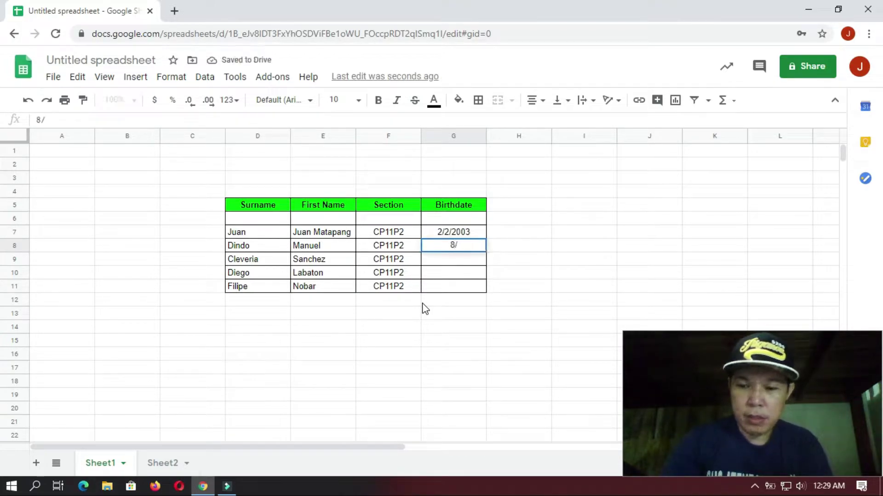
key(Return)
text(12/25/2001)
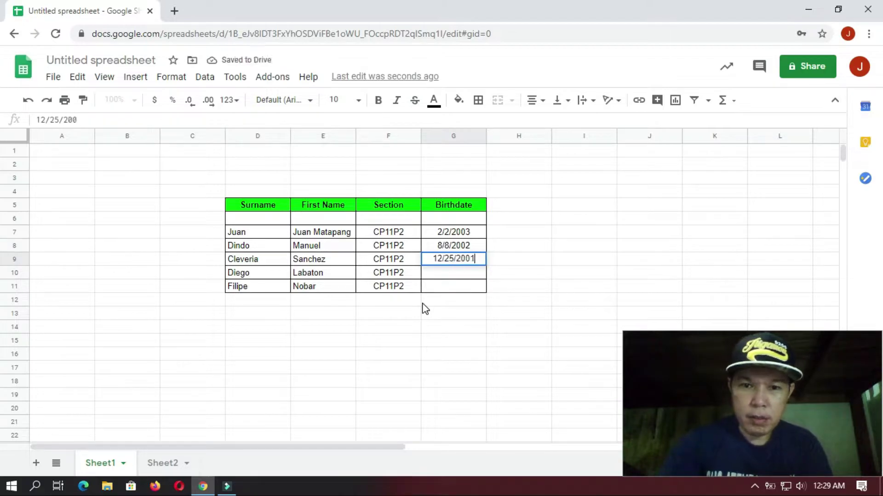
key(Return)
text(3/3/2003)
key(Return)
text(4/25/2003)
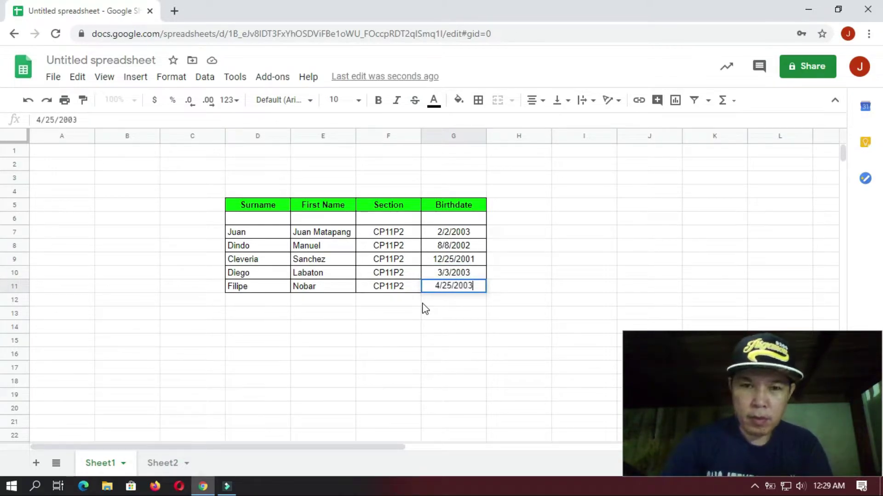
key(Return)
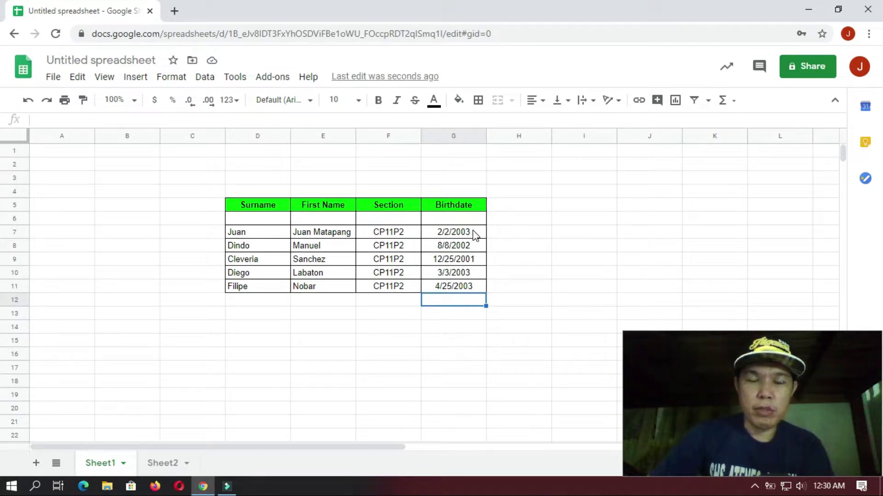
Select birthdates G7:G11 and bring up the custom date and time formats dialog
drag(473, 234, 472, 292)
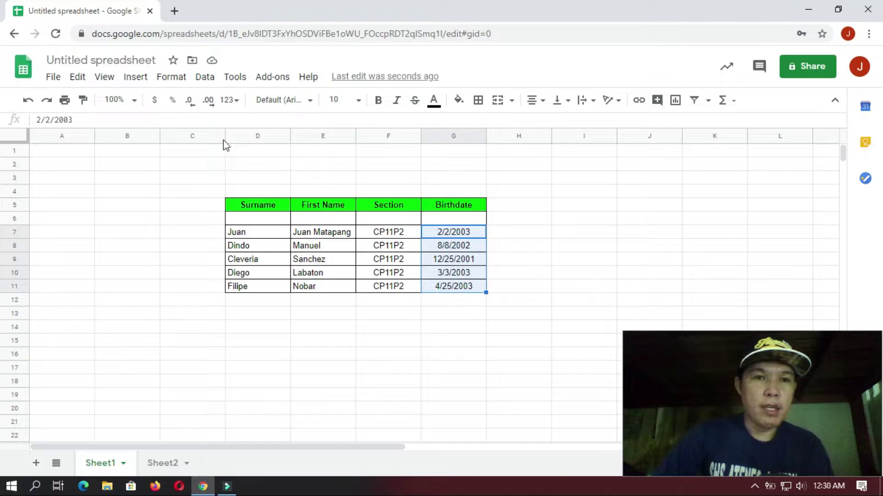
click(173, 83)
mouse_move(259, 142)
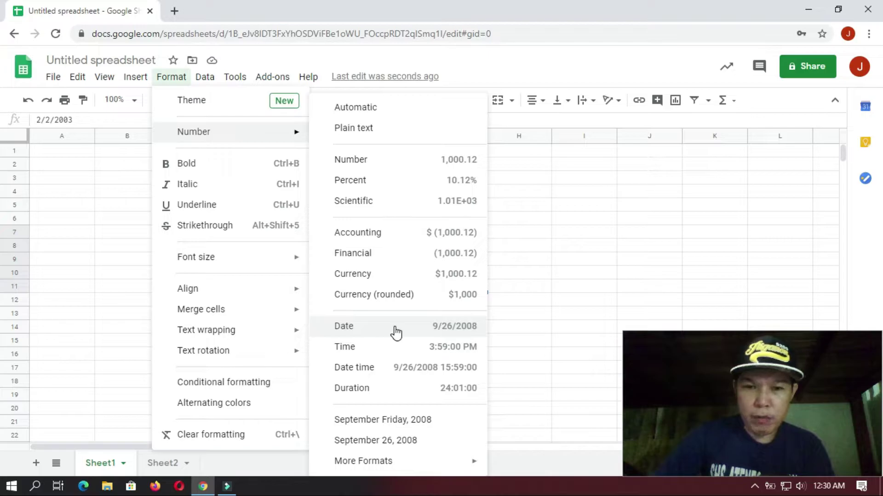
mouse_move(430, 467)
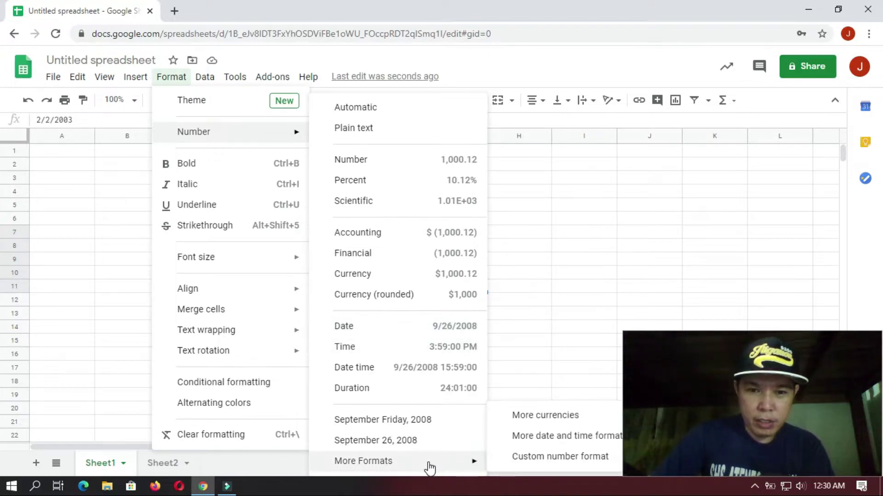
click(525, 442)
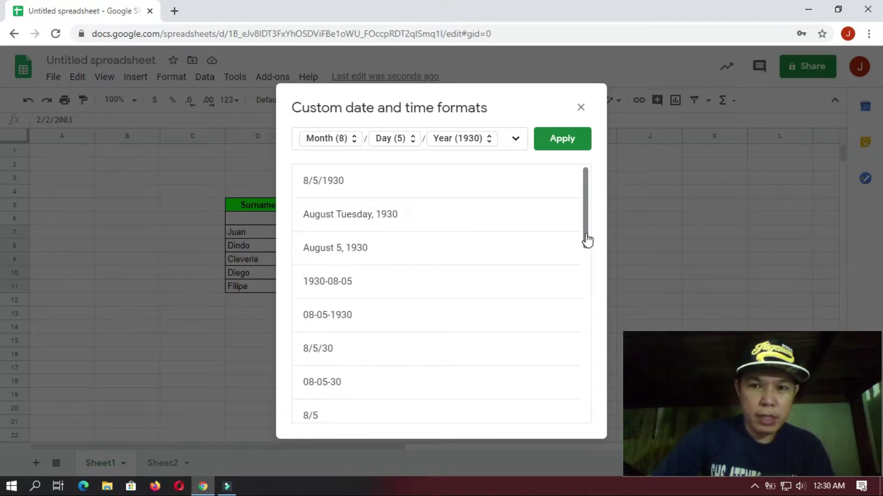
Apply the 'August 5, 1930' format so birthdates read like February 2, 2003
drag(586, 236, 599, 417)
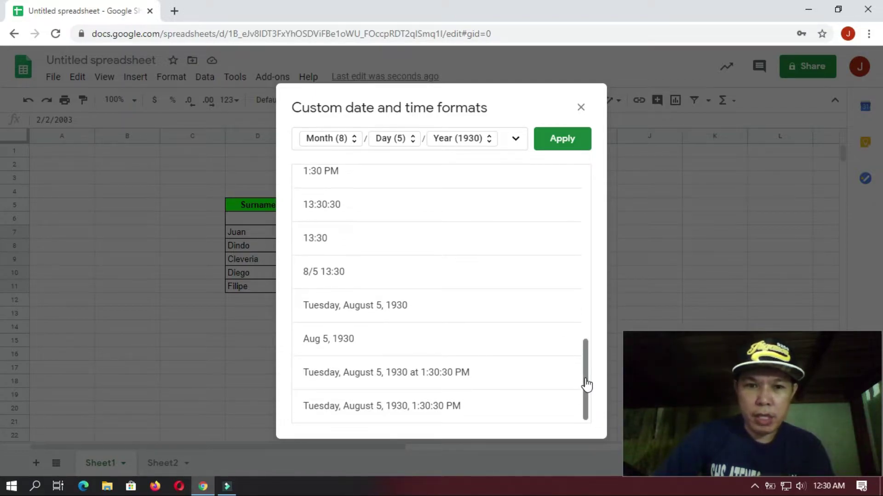
drag(587, 385, 584, 237)
scroll(413, 252, up, 2)
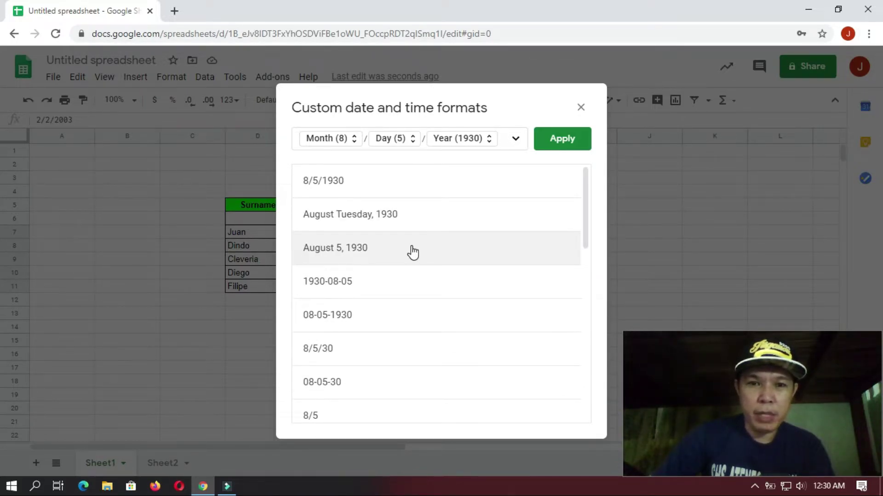
click(382, 250)
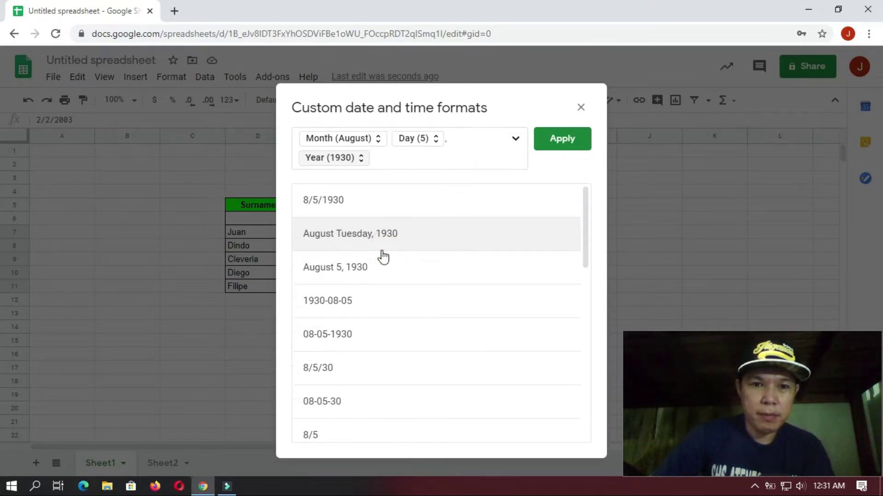
click(578, 149)
click(506, 258)
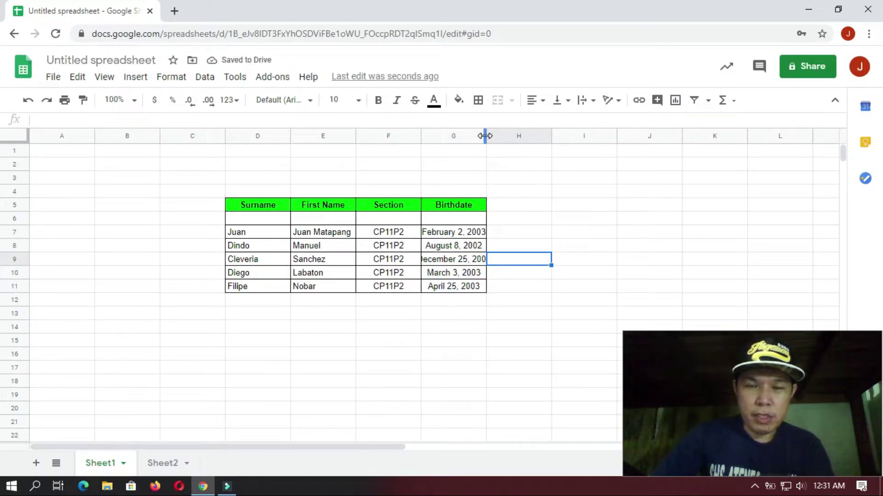
Widen the Birthdate column and left-align the dates in G7:G11
drag(485, 136, 505, 136)
click(538, 230)
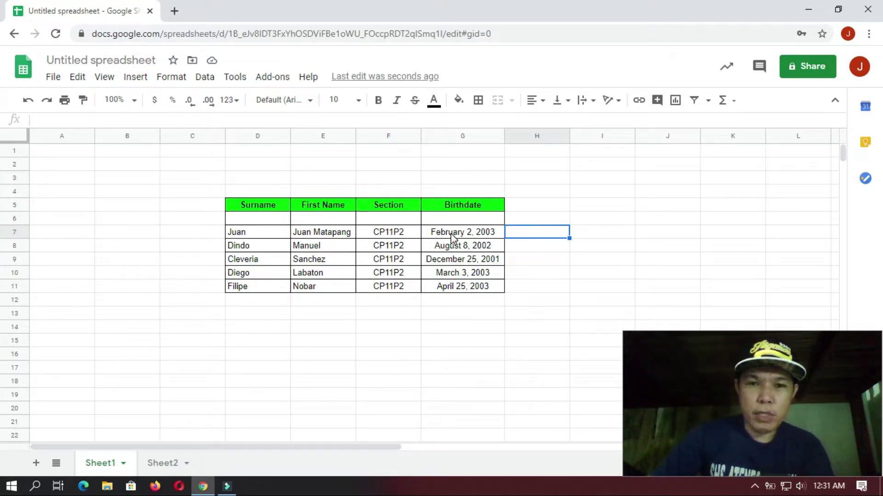
drag(455, 235, 455, 287)
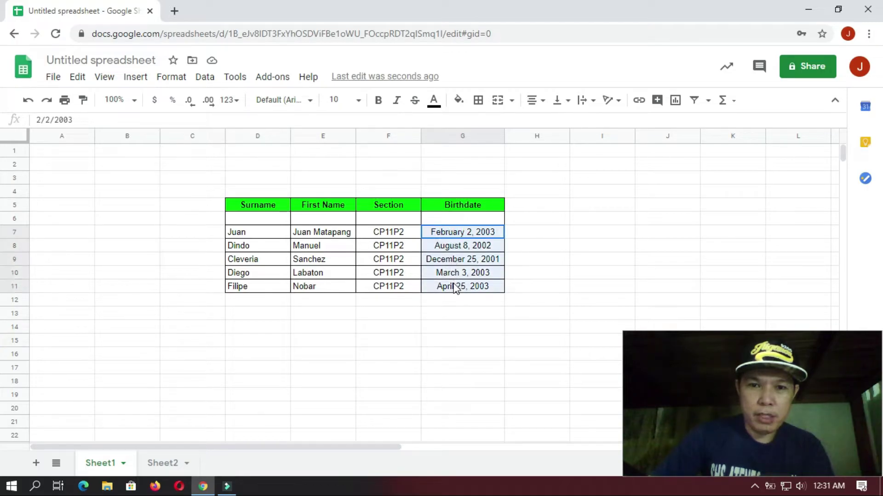
click(542, 102)
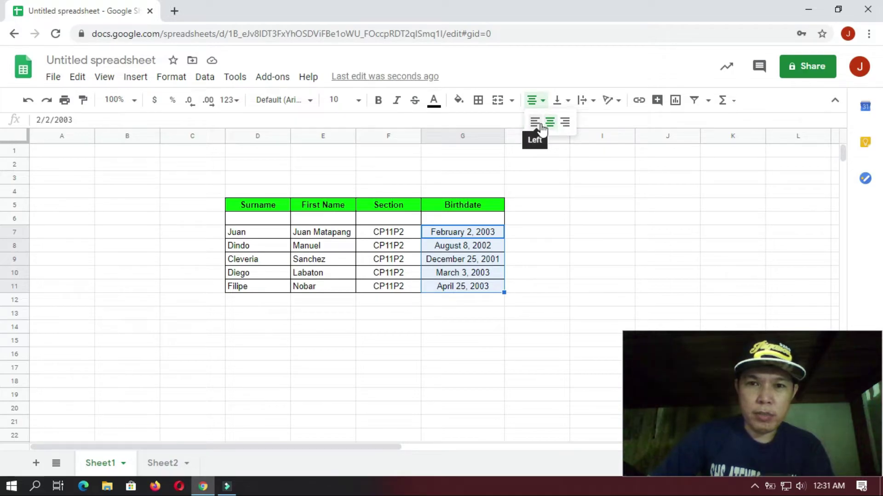
click(539, 124)
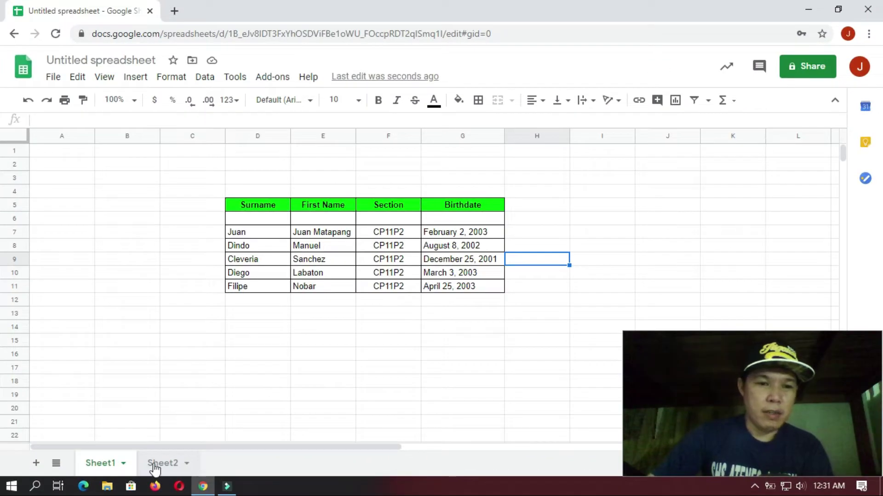
On Sheet2, enter points 45 out of 50 and 39 out of 50 for the first two students
click(155, 465)
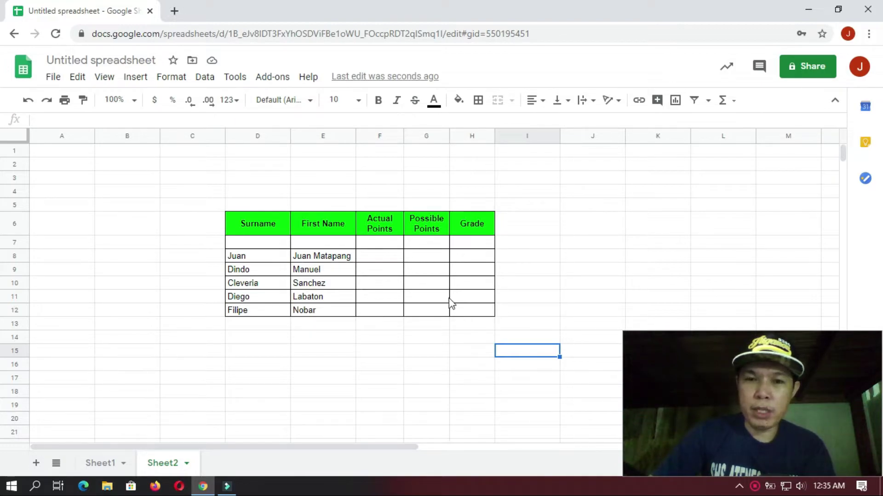
click(380, 258)
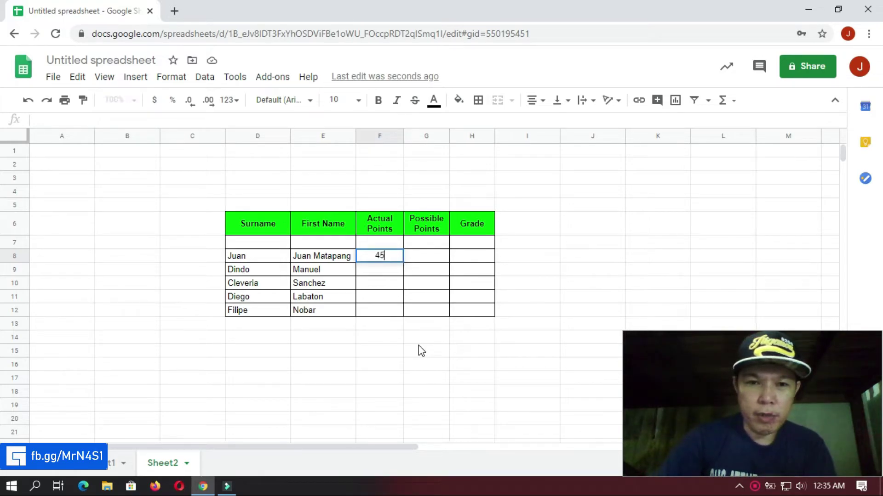
key(Tab)
text(50)
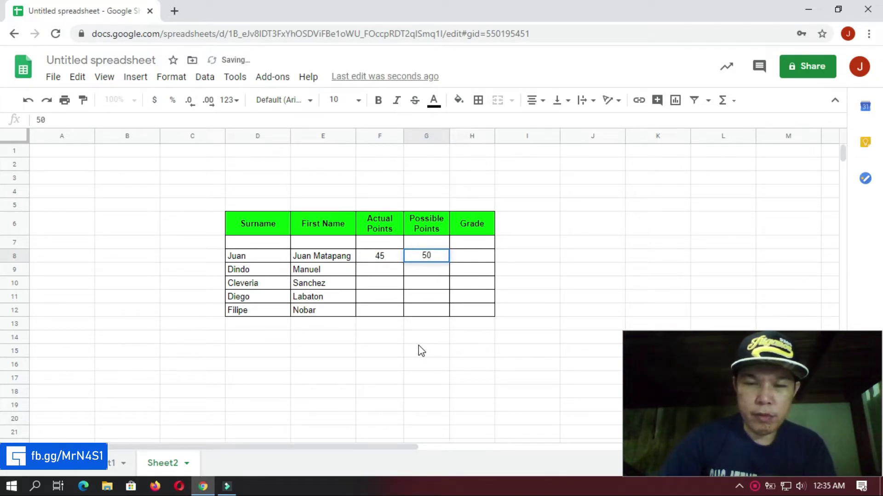
key(Return)
text(39)
key(Tab)
text(50)
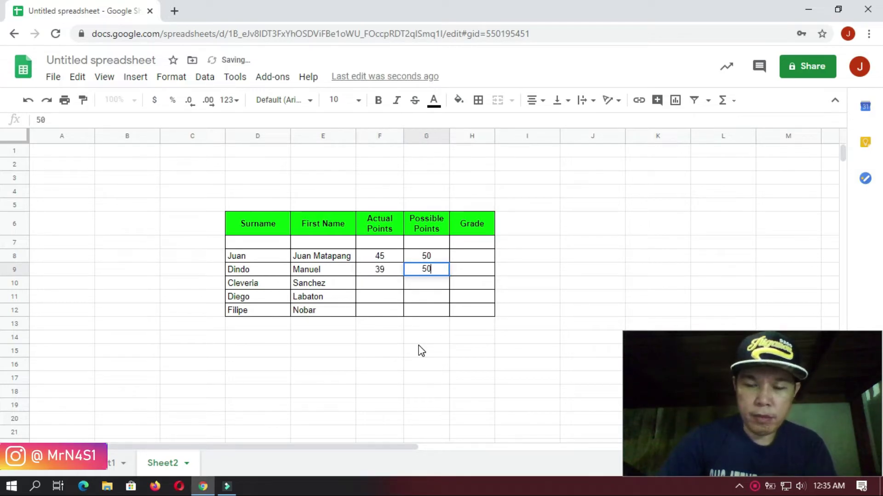
key(Return)
Enter points 40, 49 and 50, each out of 50, for the remaining three students
text(40)
key(Tab)
text(50)
key(Return)
text(45)
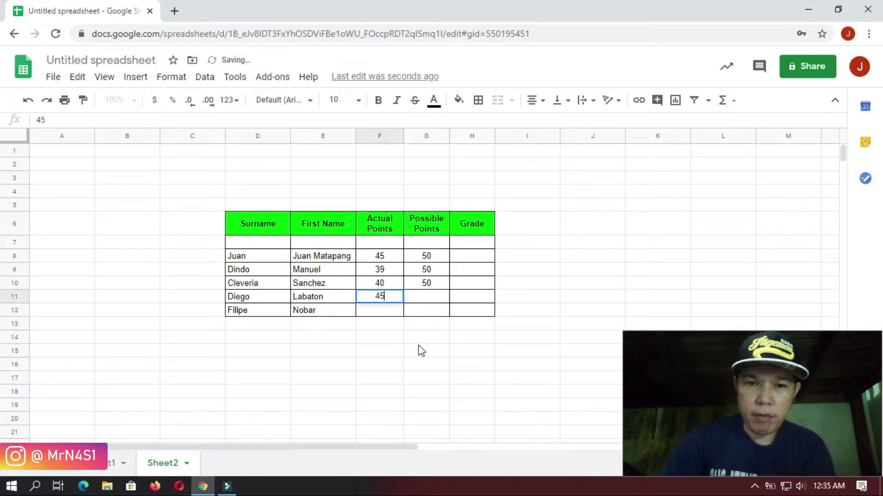
key(BackSpace)
text(9)
key(Tab)
text(50)
key(Return)
text(50)
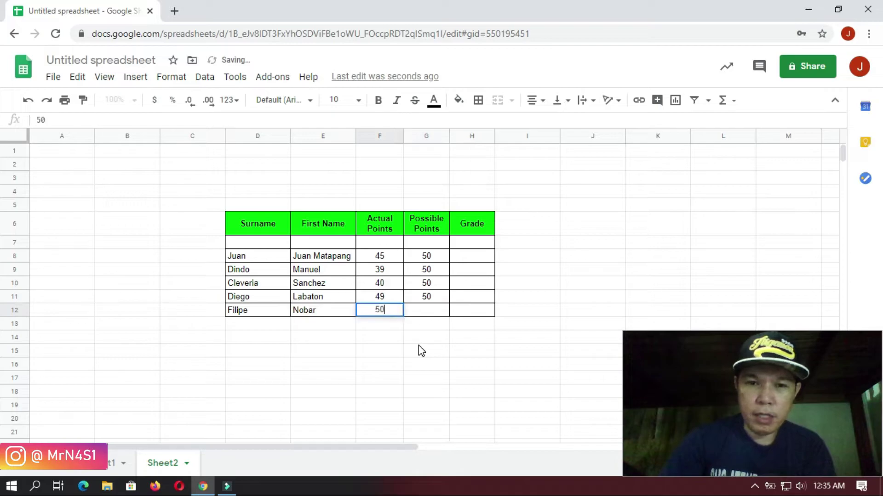
key(Tab)
text(50)
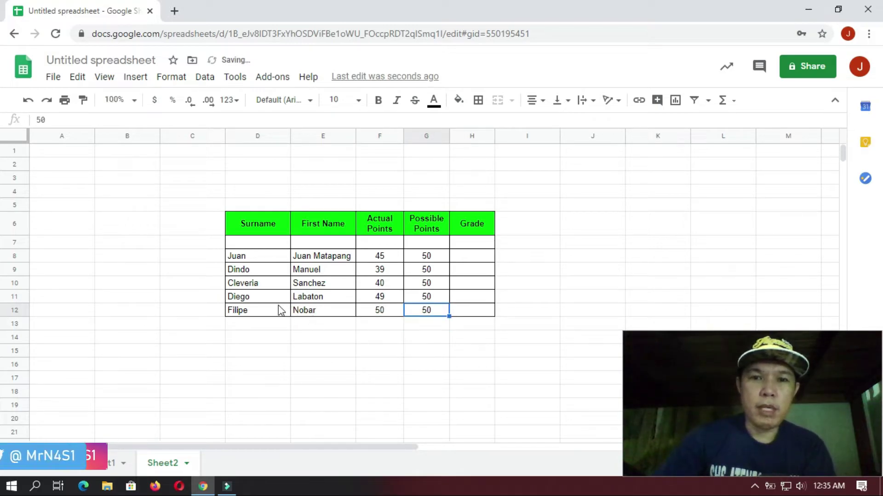
Enter the formula =F8/G8 in H8, giving the first grade 0.90
click(478, 259)
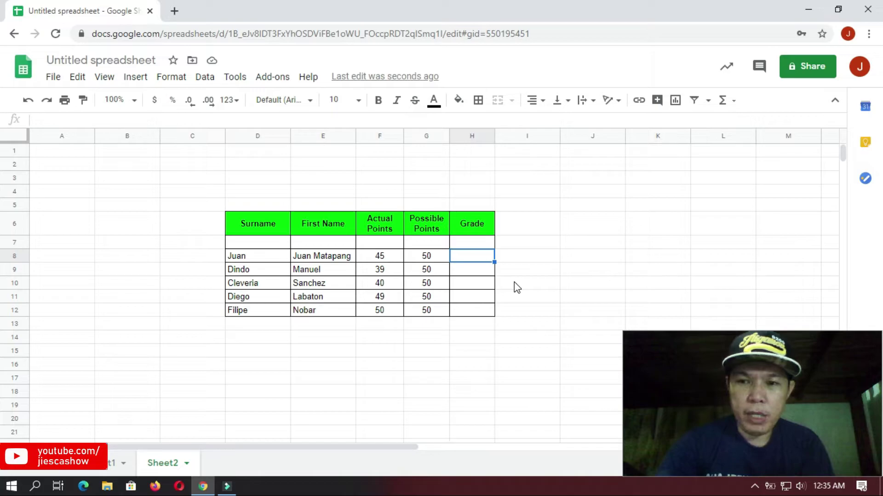
text(=)
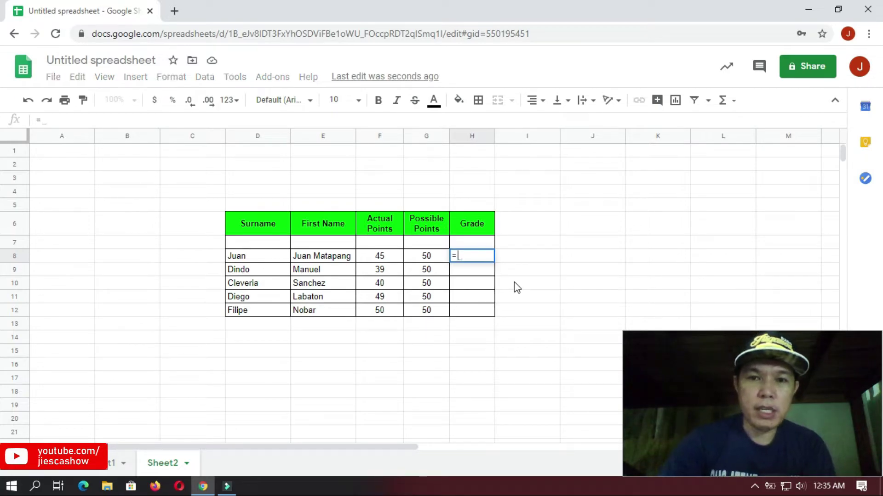
click(386, 257)
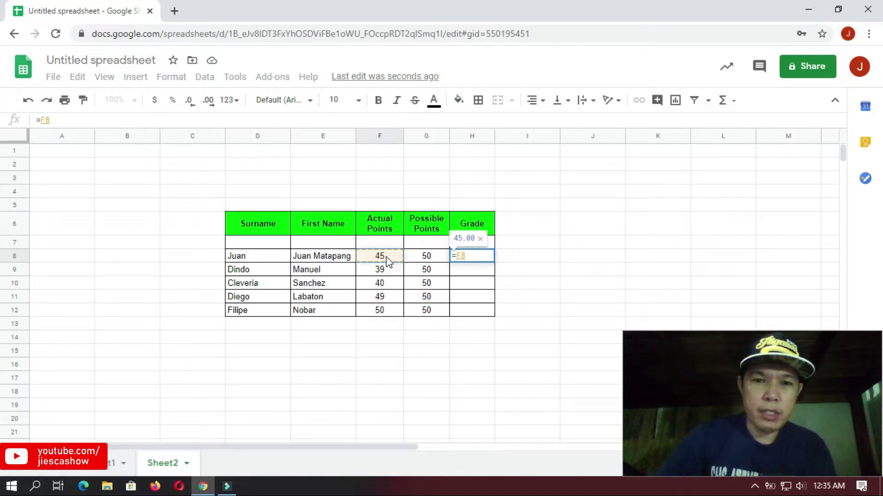
text(/)
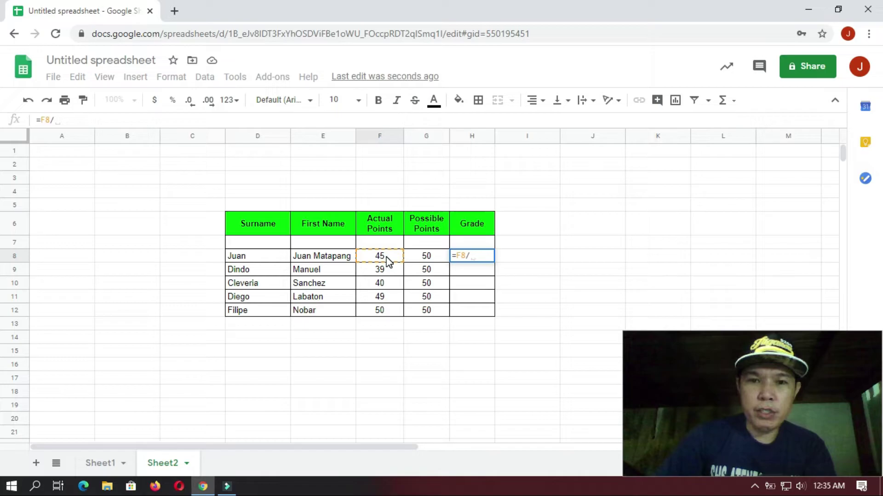
click(426, 256)
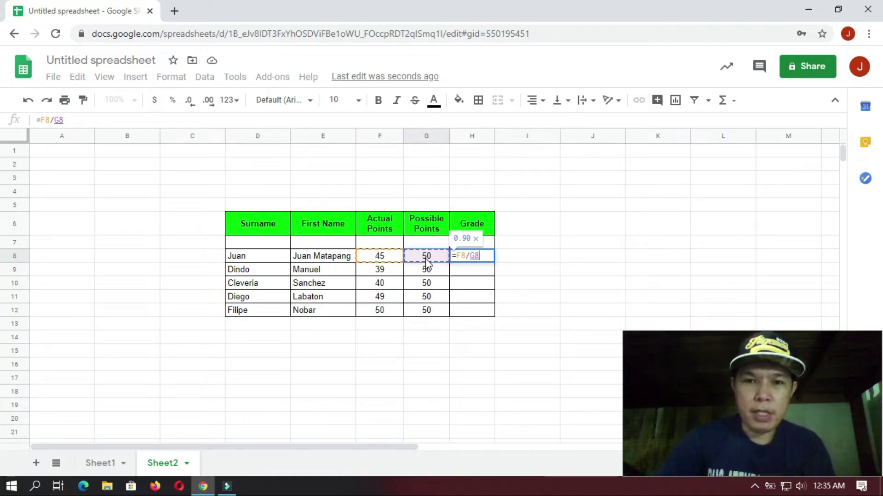
key(Return)
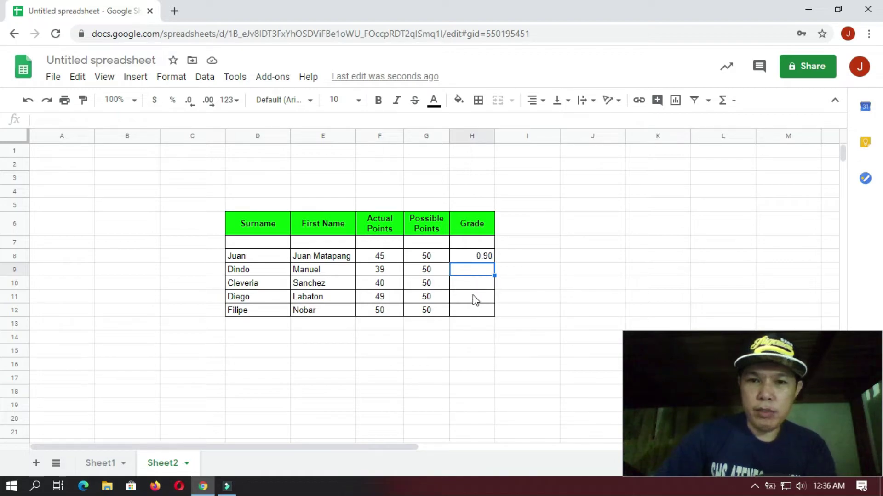
Fill H8's formula down to H12, giving grades 0.90, 0.78, 0.80, 0.98, 1.00
click(479, 260)
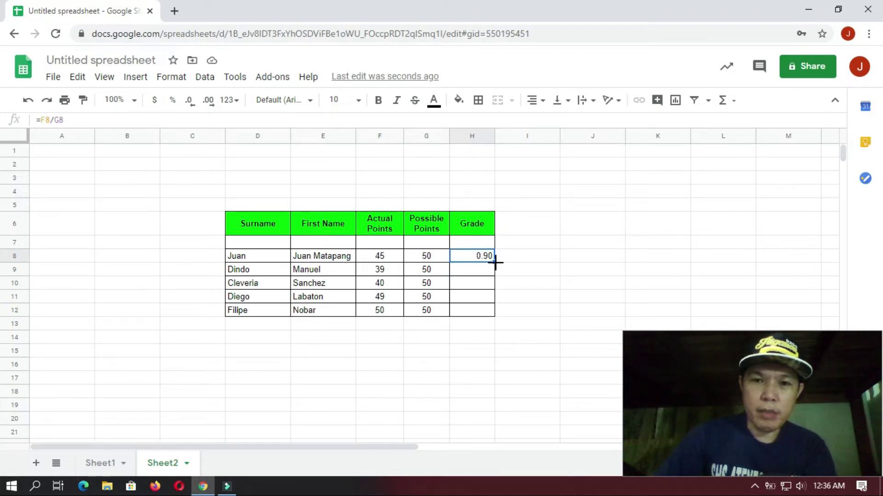
drag(496, 262, 487, 310)
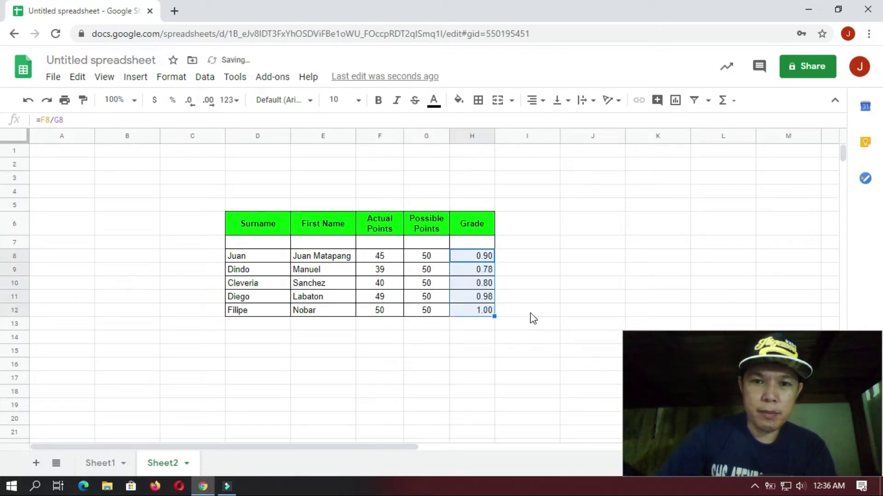
click(526, 300)
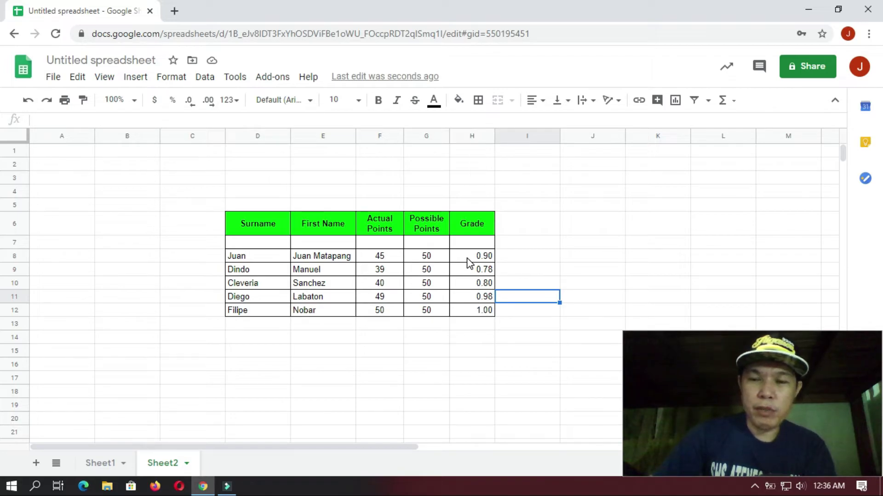
drag(472, 254, 482, 314)
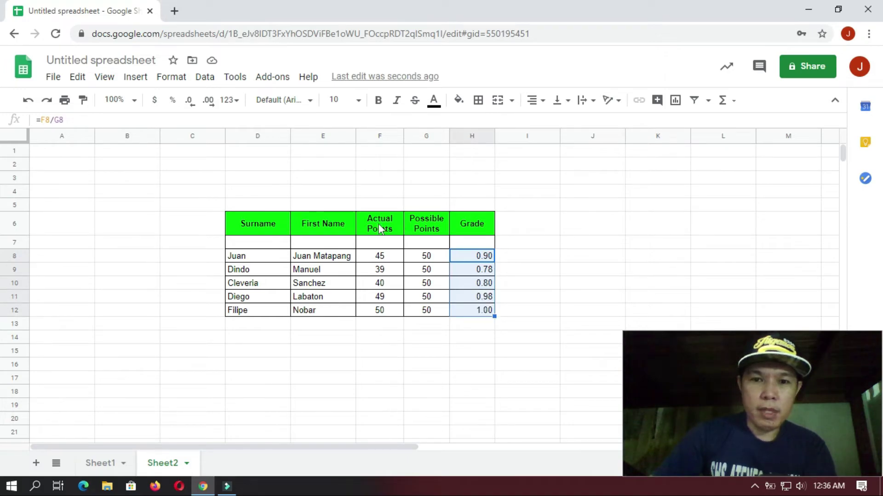
Format grades H8:H12 as percentages with one decimal place, e.g. 90.0% and 100.0%
click(172, 78)
mouse_move(250, 138)
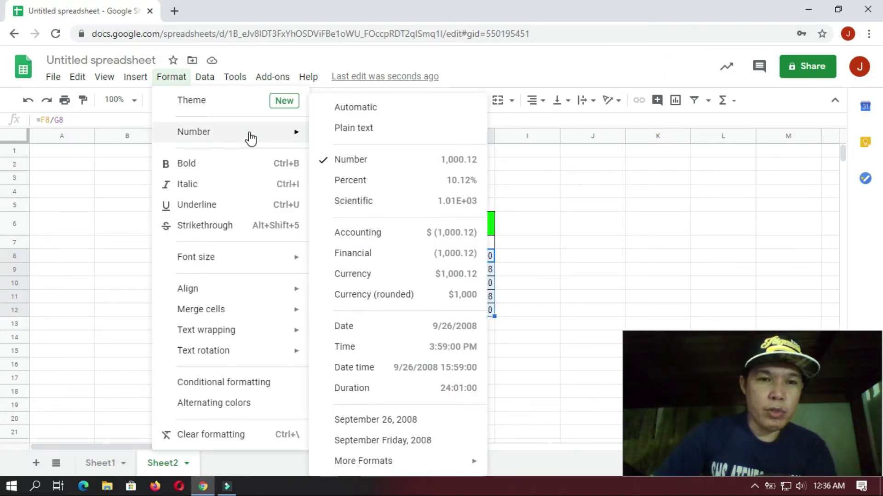
click(407, 181)
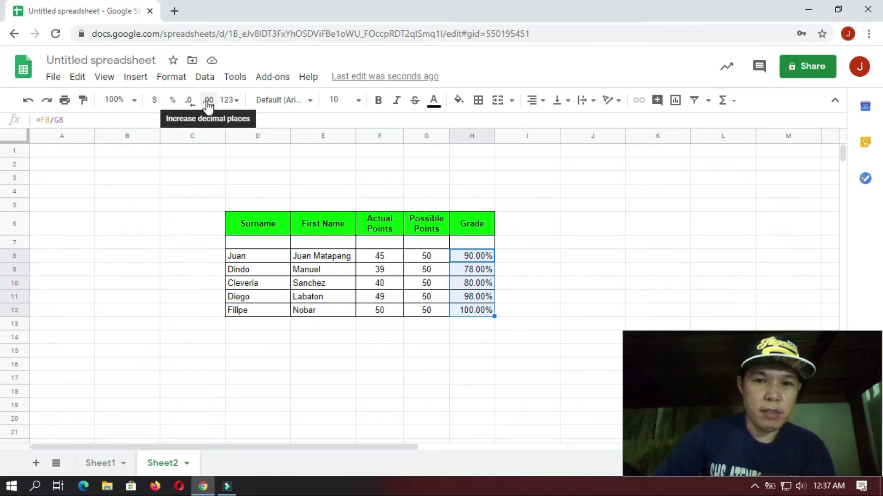
click(208, 102)
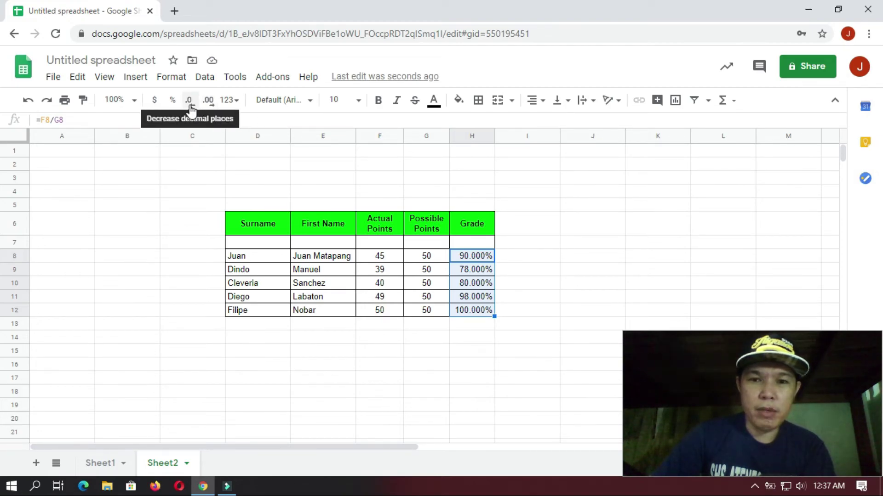
click(190, 101)
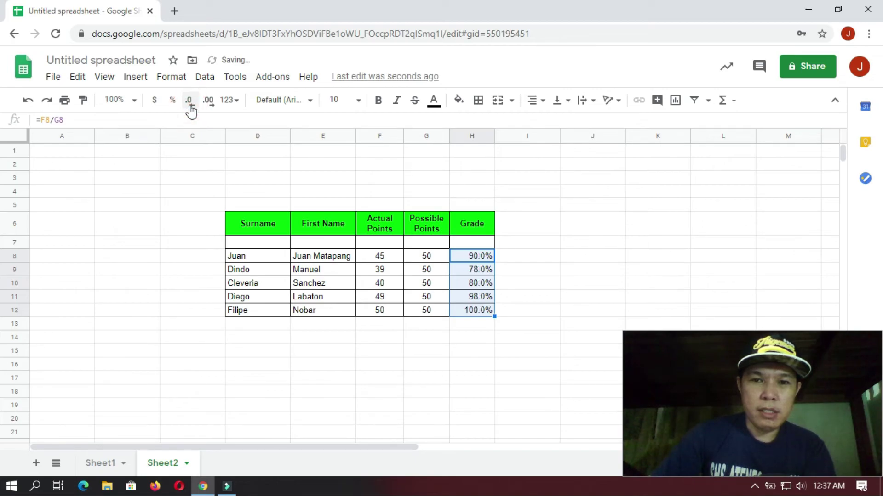
click(189, 104)
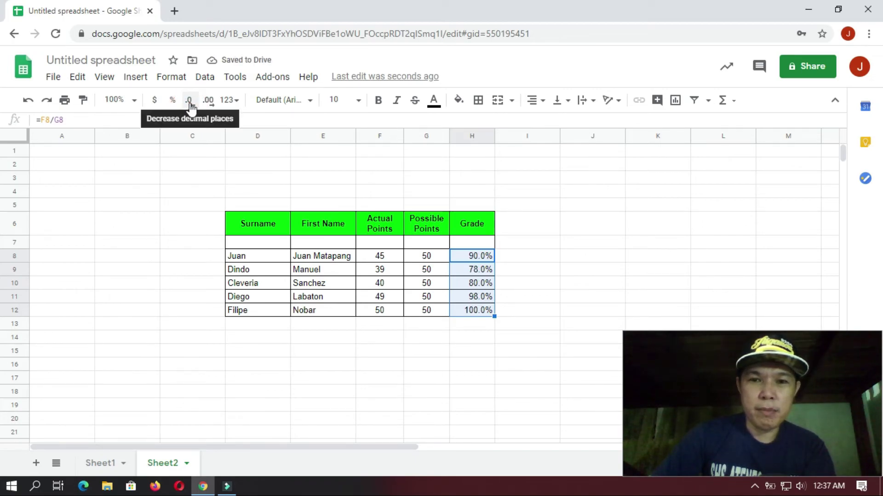